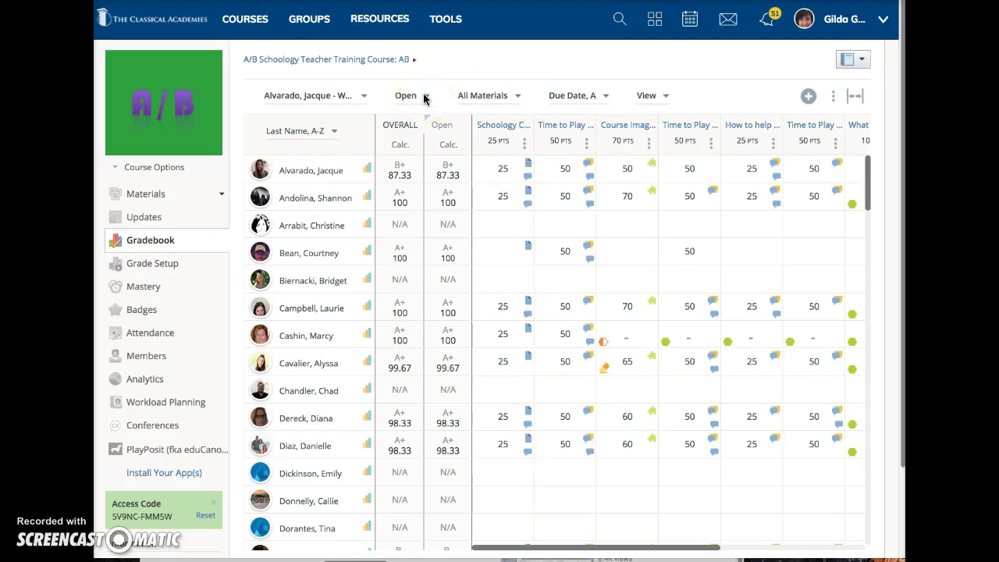
# Filter the gradebook to Book Group A's four students, then switch back to the full 100-student section.
pyautogui.click(364, 99)
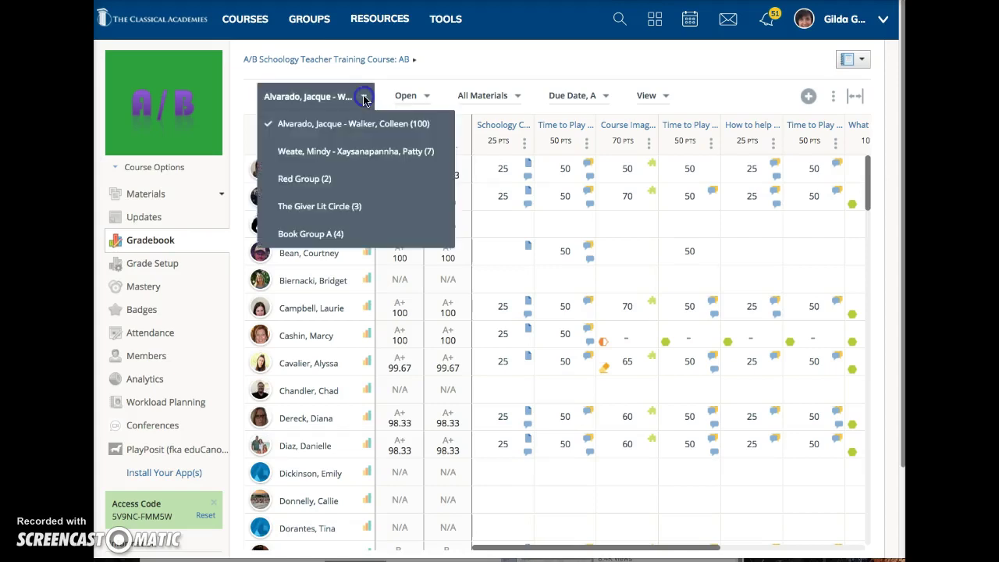
pyautogui.click(324, 235)
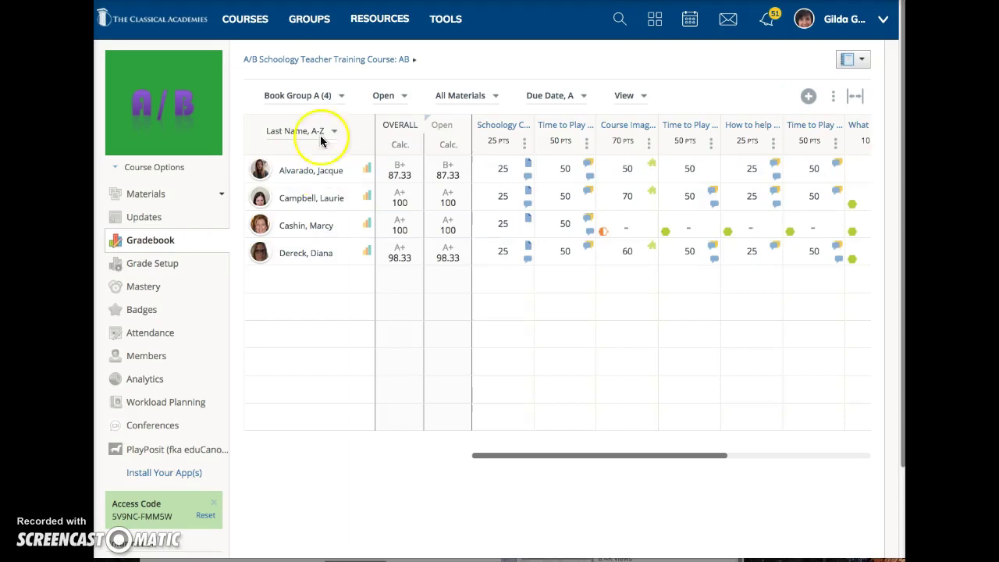
pyautogui.click(323, 97)
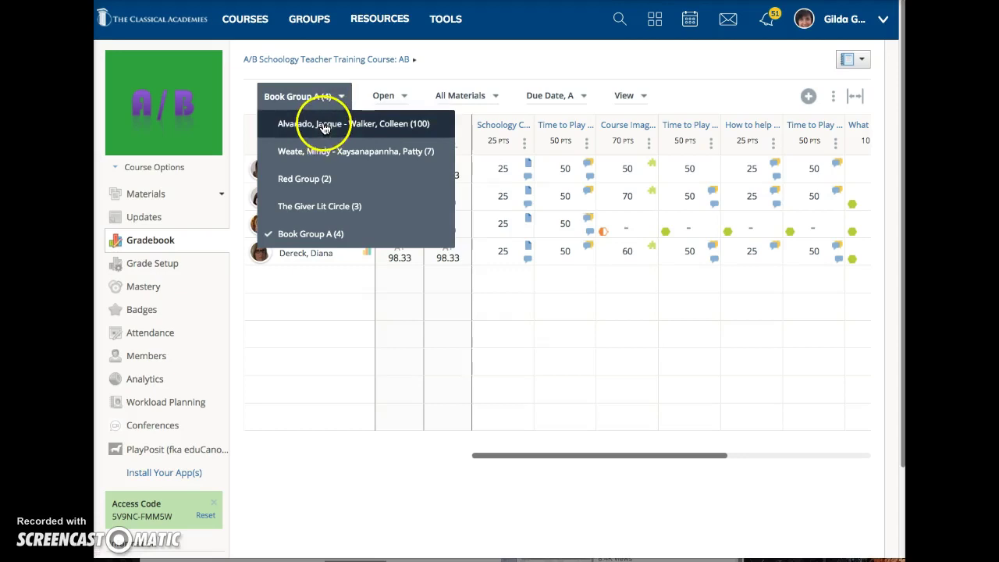
pyautogui.click(323, 123)
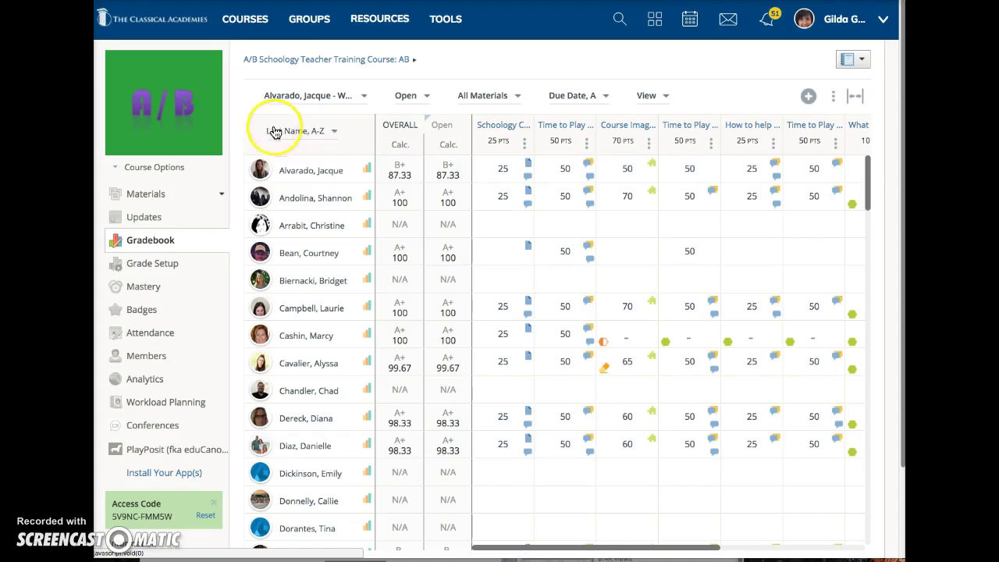
# Keep students sorted by Last Name A–Z, leave the grading period at Open, and show the material types list.
pyautogui.click(334, 132)
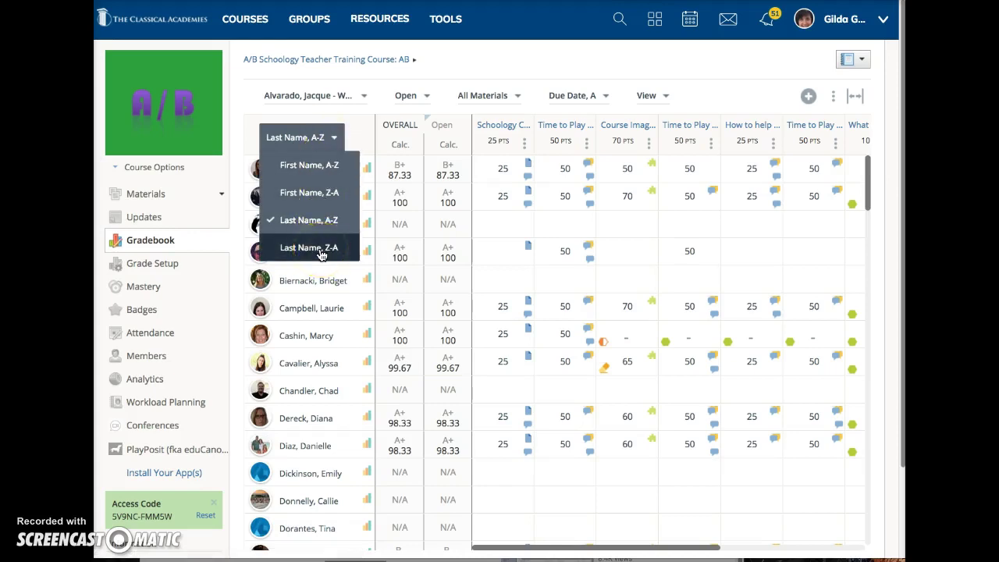
pyautogui.click(397, 133)
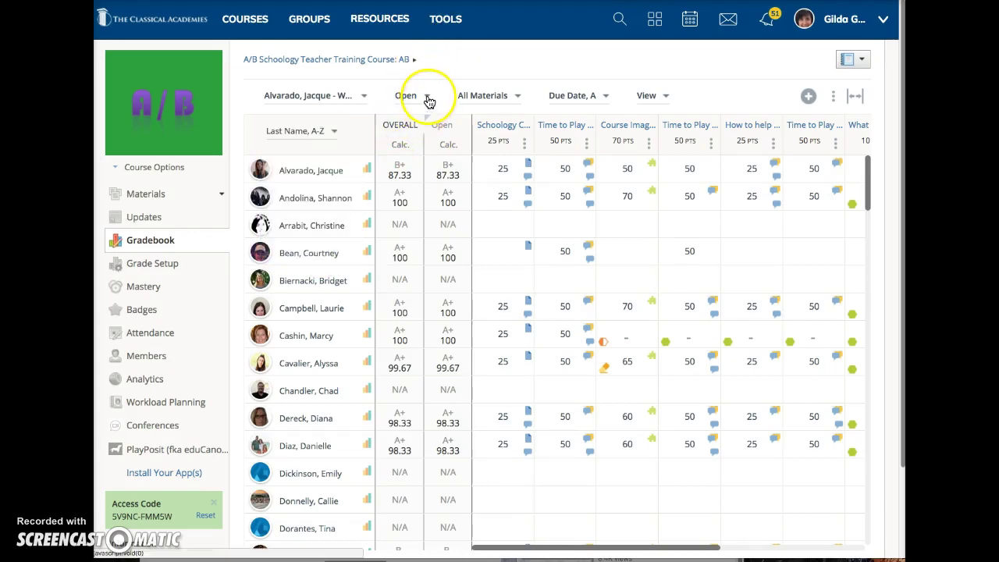
pyautogui.click(428, 100)
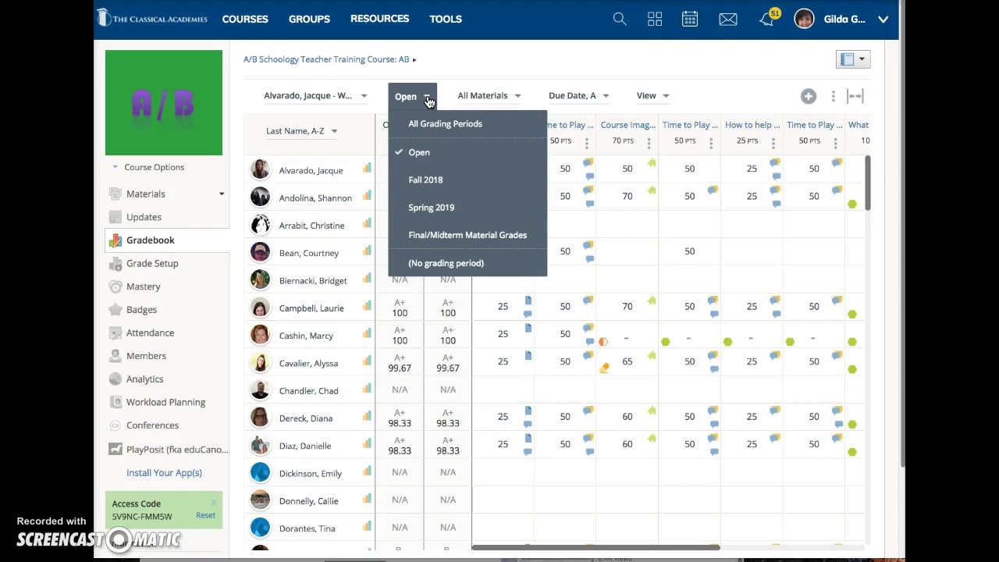
pyautogui.click(453, 228)
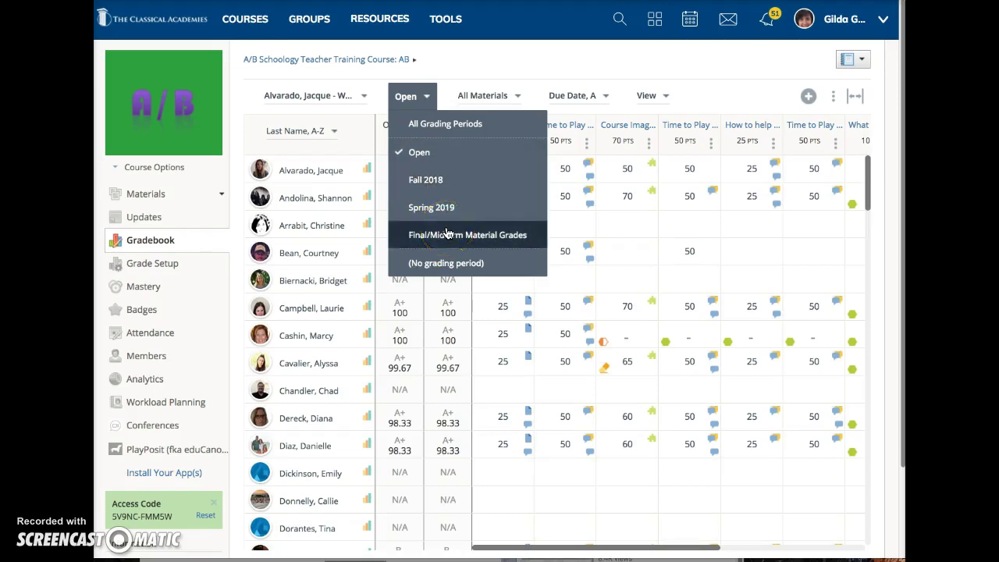
pyautogui.click(525, 57)
pyautogui.click(497, 97)
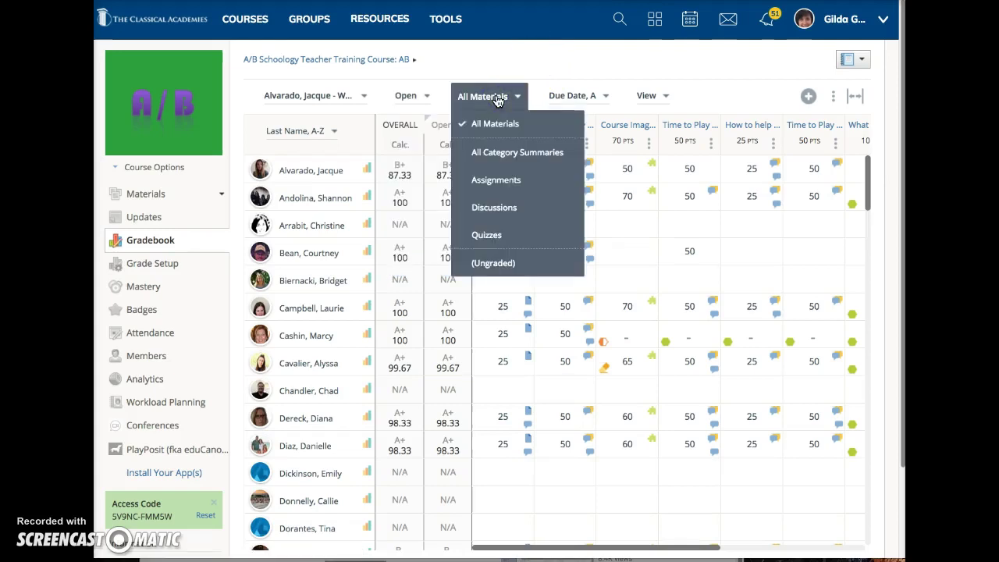
# Switch the gradebook to All Category Summaries, giving Assignments, Discussions and Quizzes percentage columns.
pyautogui.click(500, 126)
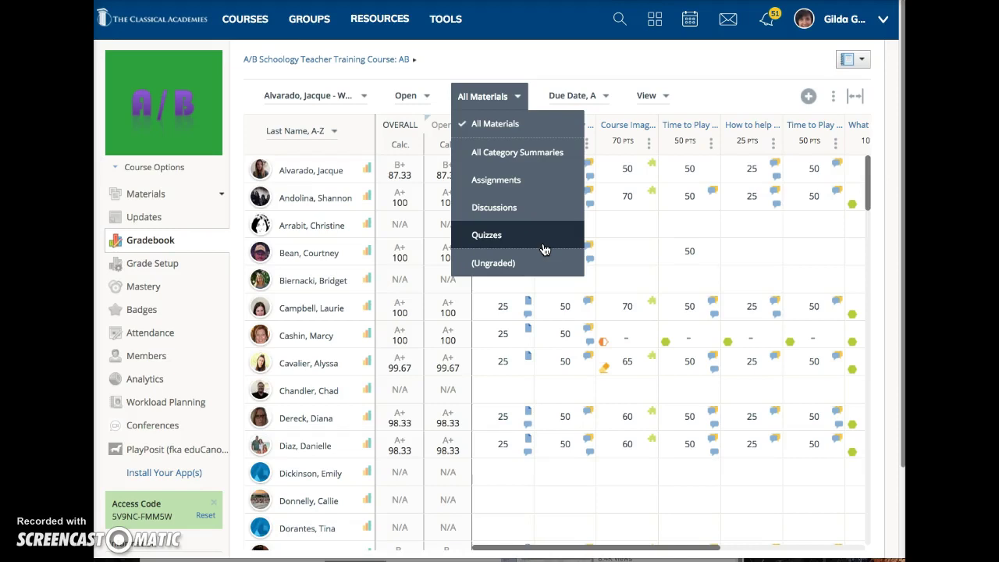
pyautogui.click(515, 159)
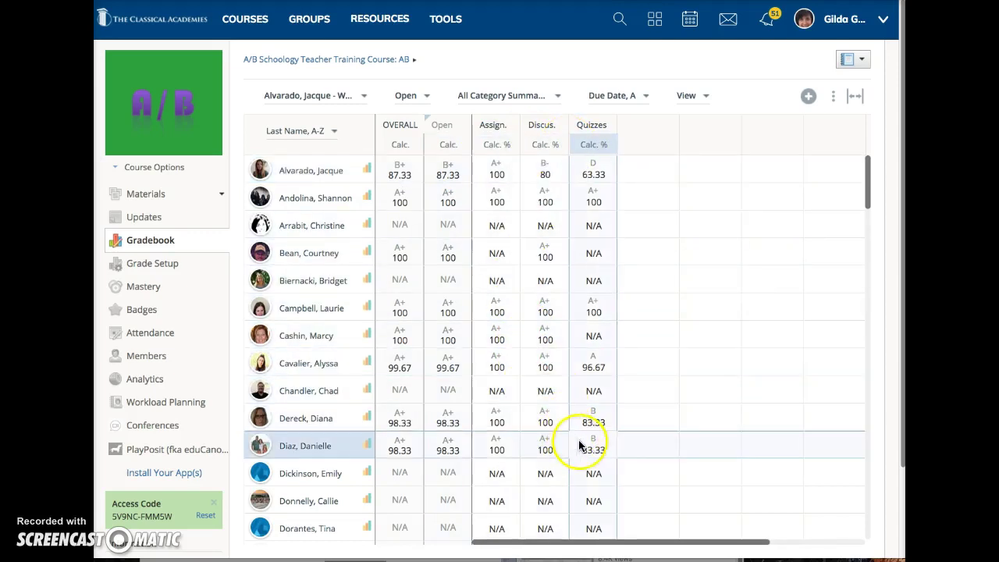
pyautogui.click(623, 97)
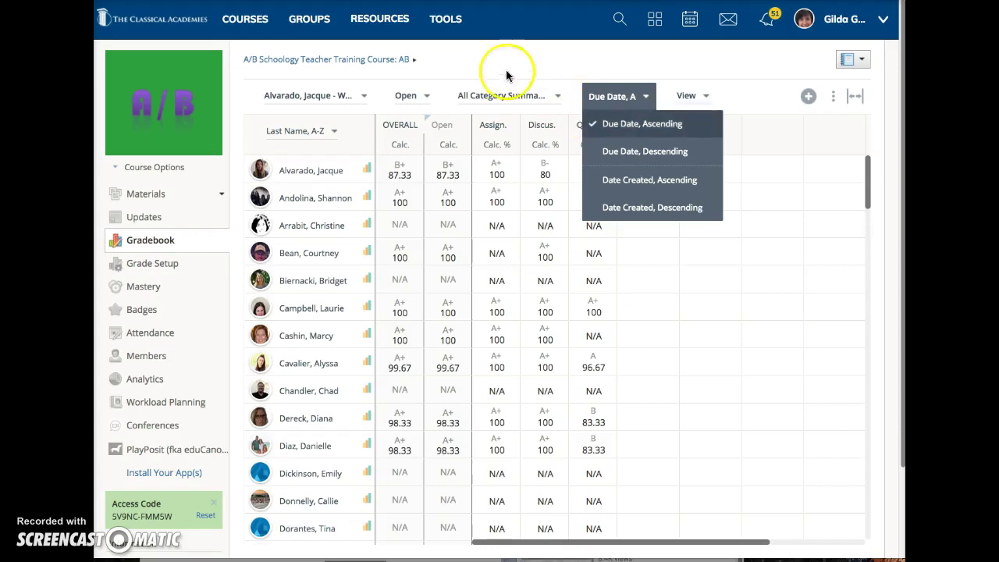
# Set the materials filter back to All Materials to show individual score columns.
pyautogui.click(471, 96)
pyautogui.click(472, 97)
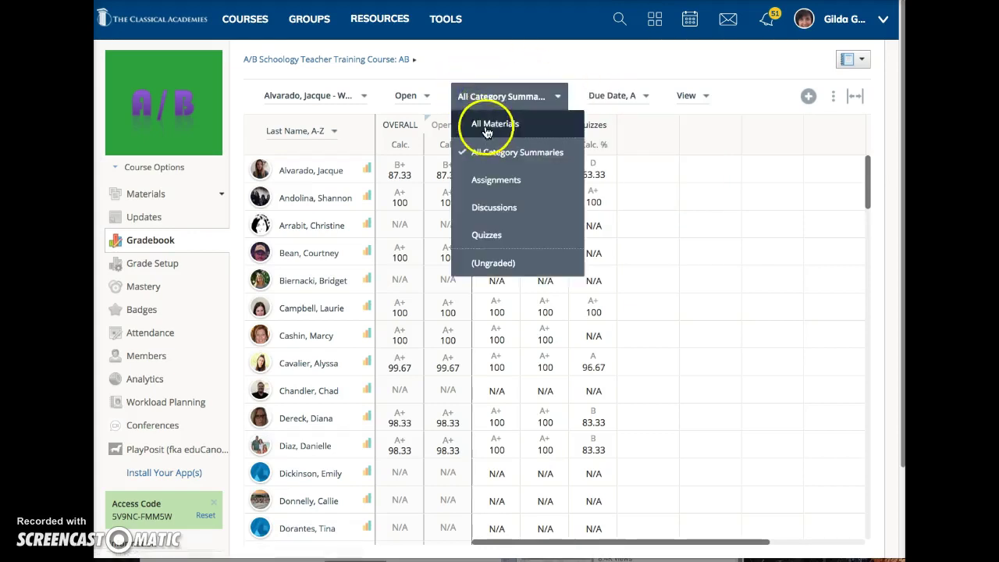
pyautogui.click(487, 125)
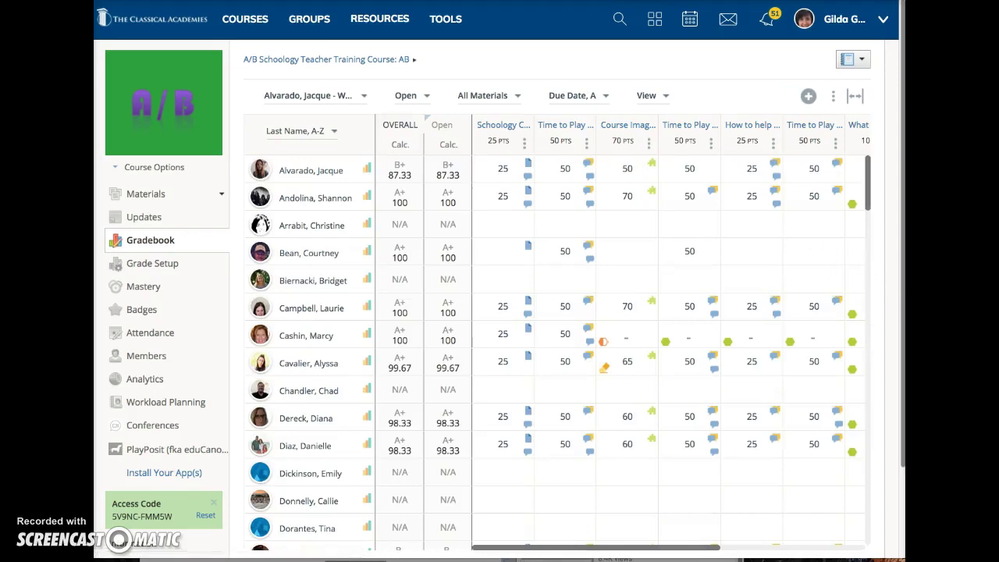
# Look over the View display and cell highlighting options without changing anything.
pyautogui.click(649, 96)
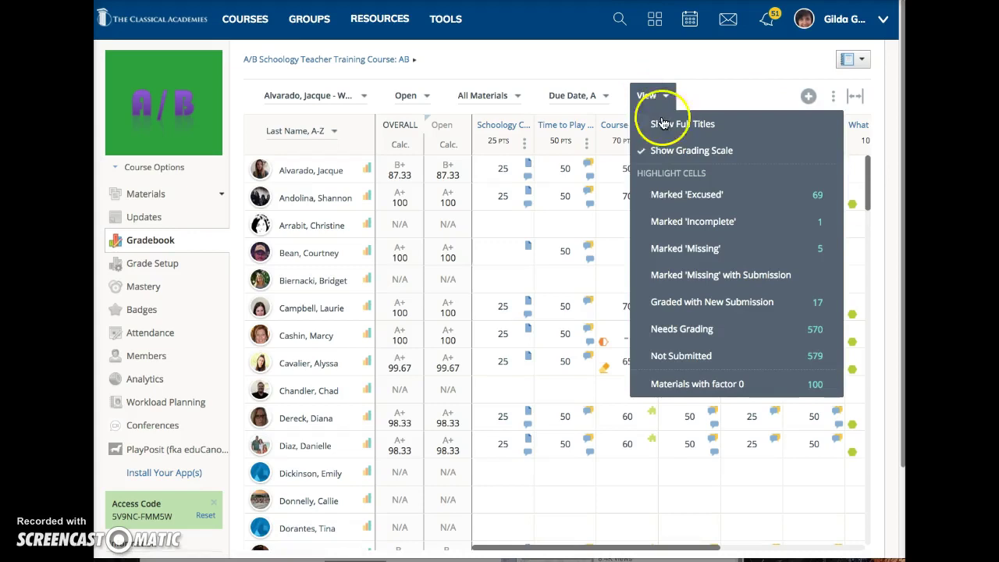
pyautogui.click(697, 219)
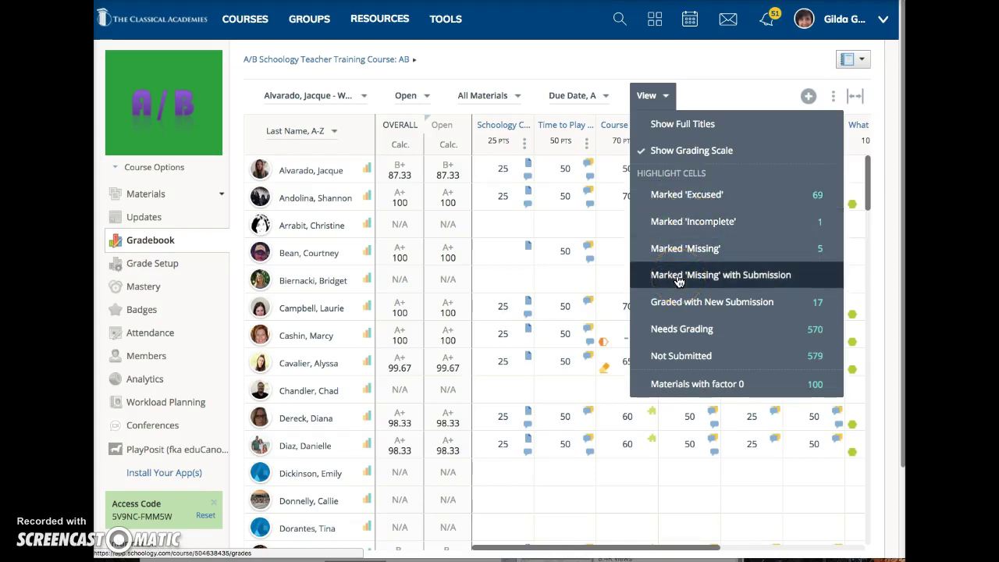
pyautogui.click(770, 88)
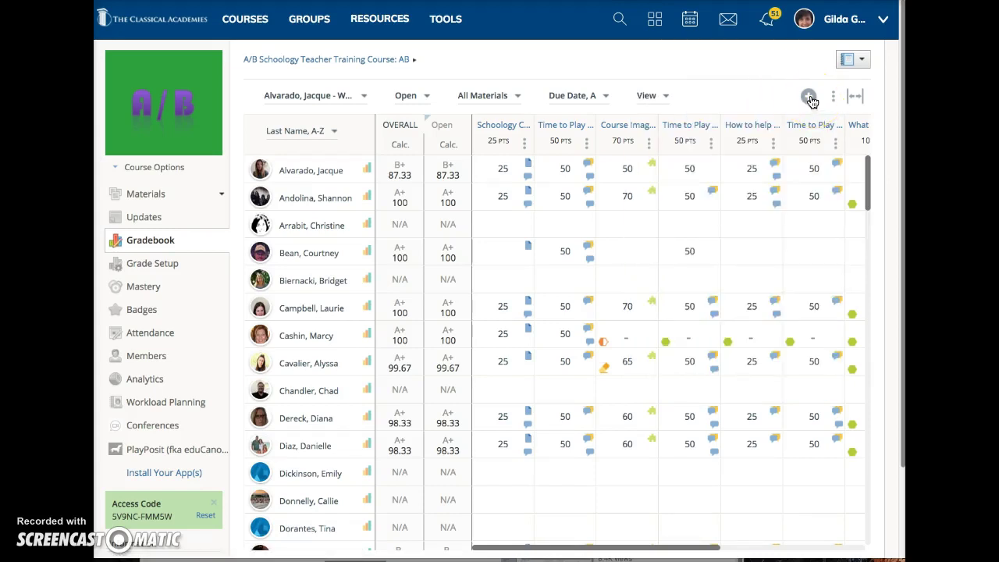
pyautogui.click(810, 97)
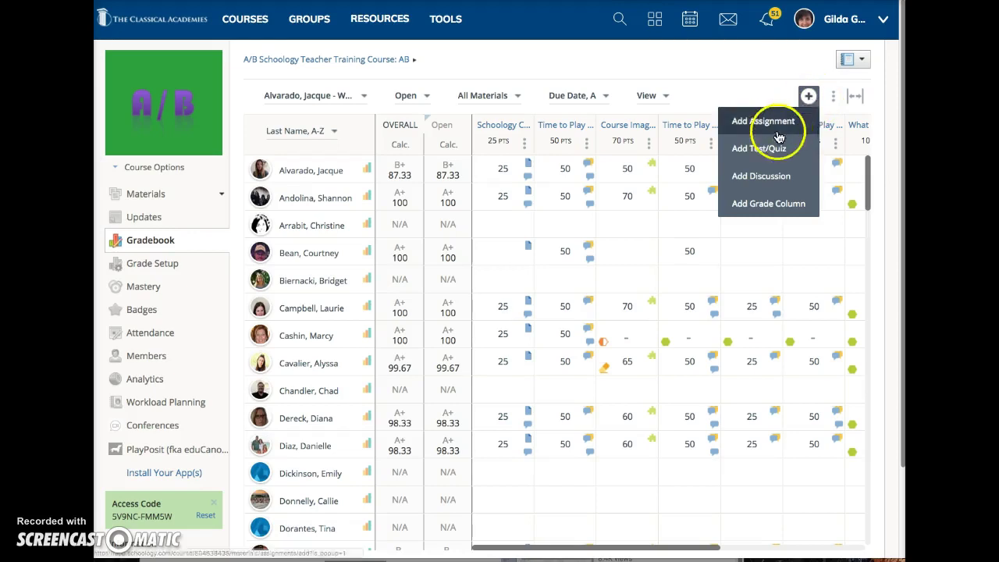
pyautogui.click(736, 178)
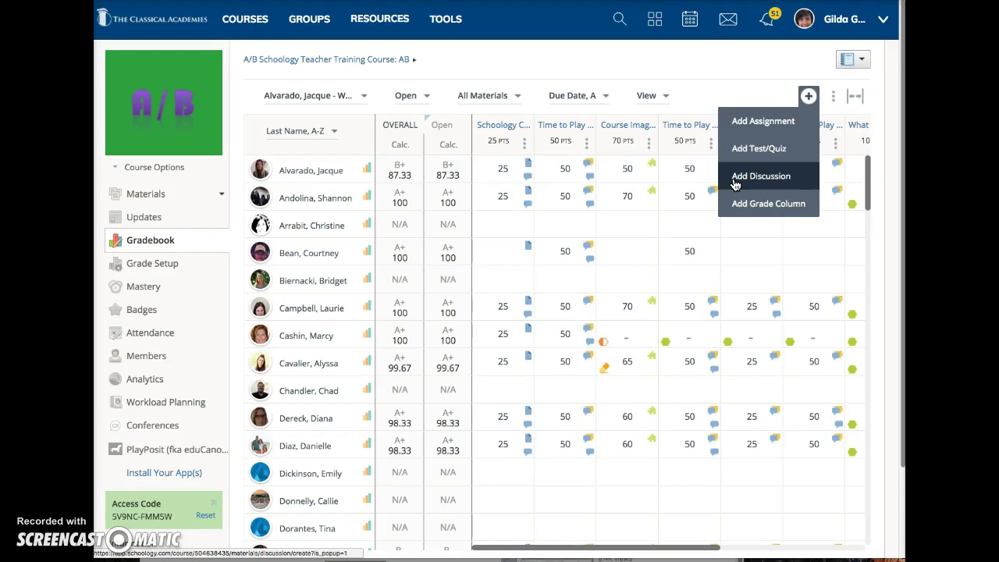
pyautogui.click(740, 211)
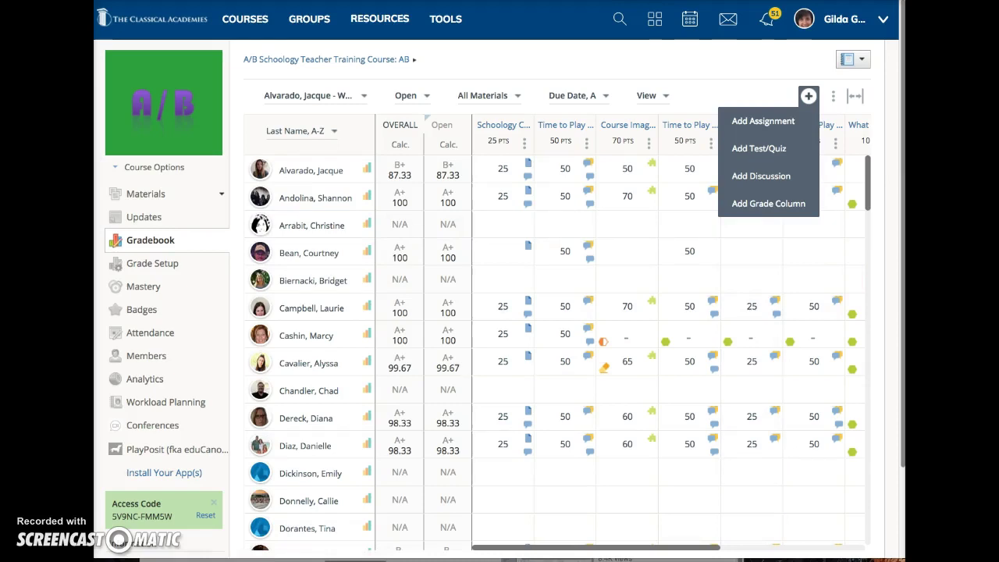
pyautogui.click(758, 83)
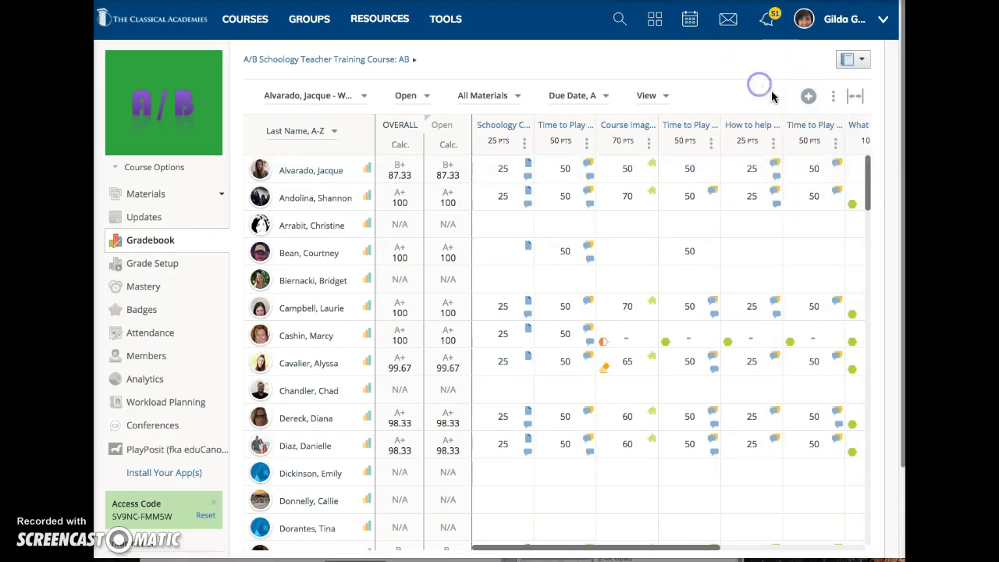
pyautogui.click(834, 97)
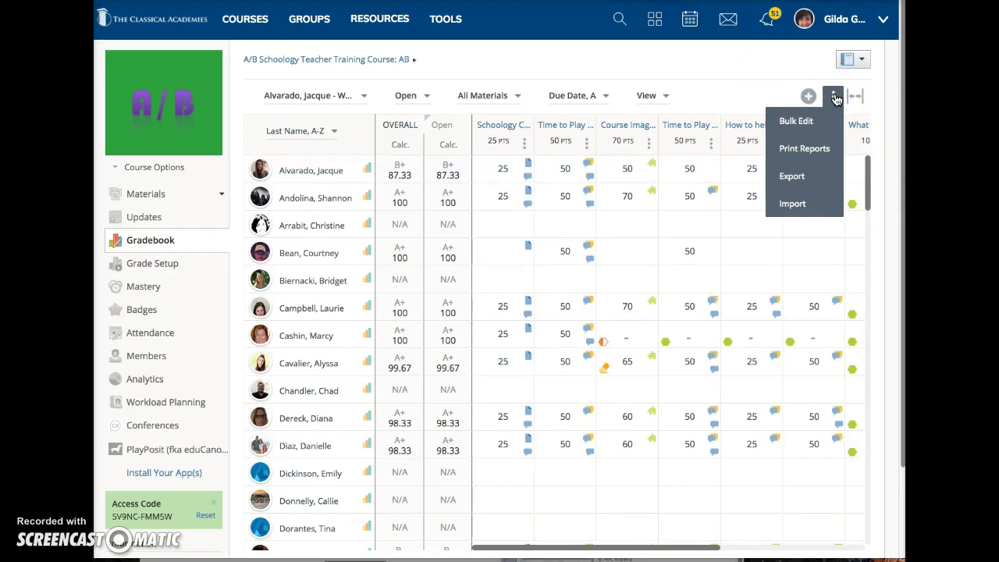
pyautogui.click(794, 123)
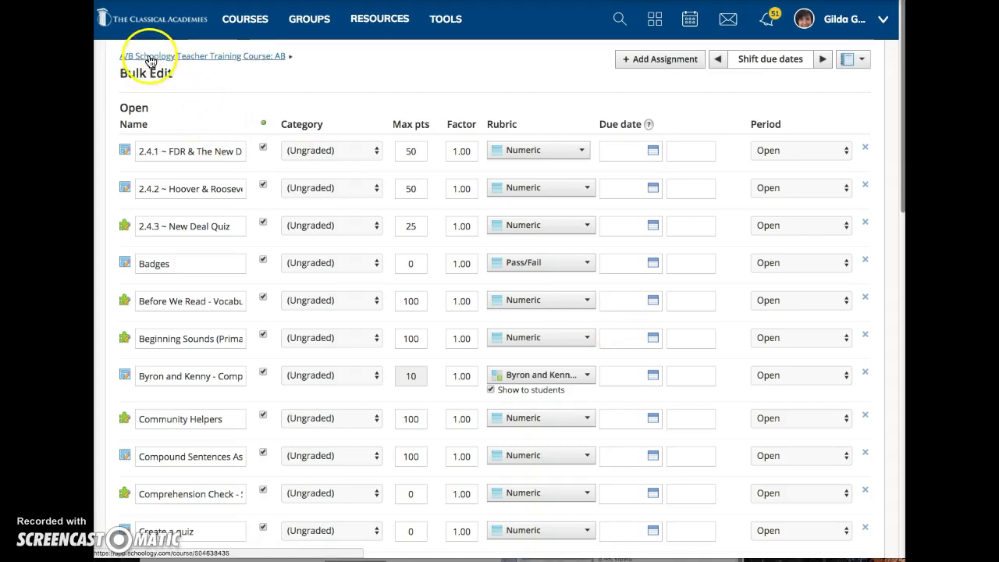
pyautogui.click(153, 18)
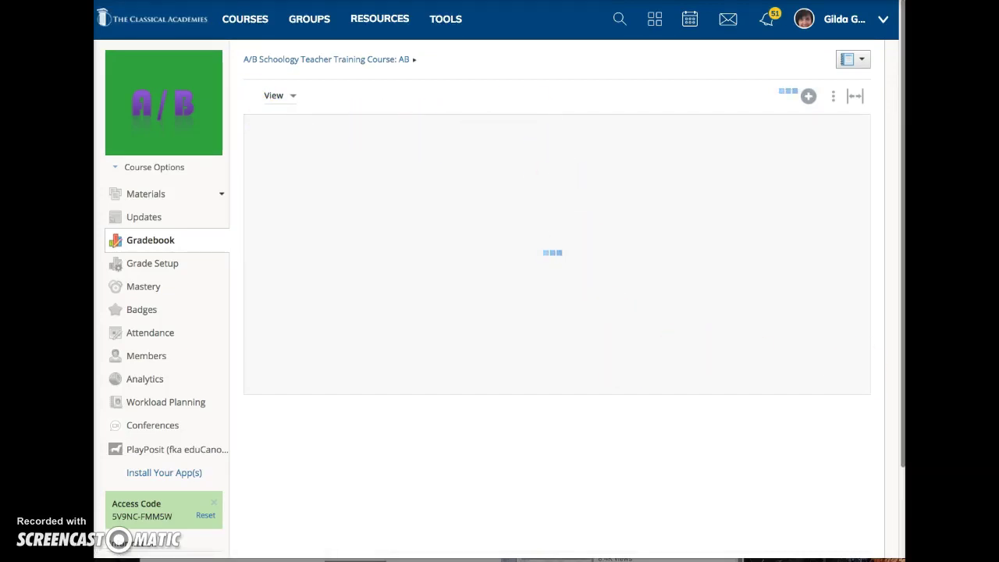
pyautogui.click(855, 97)
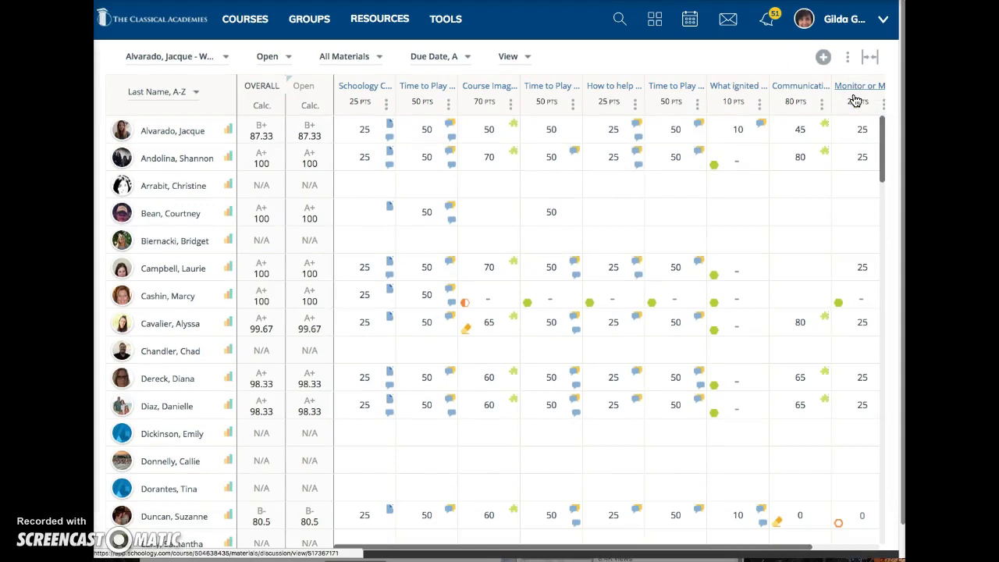
pyautogui.click(868, 58)
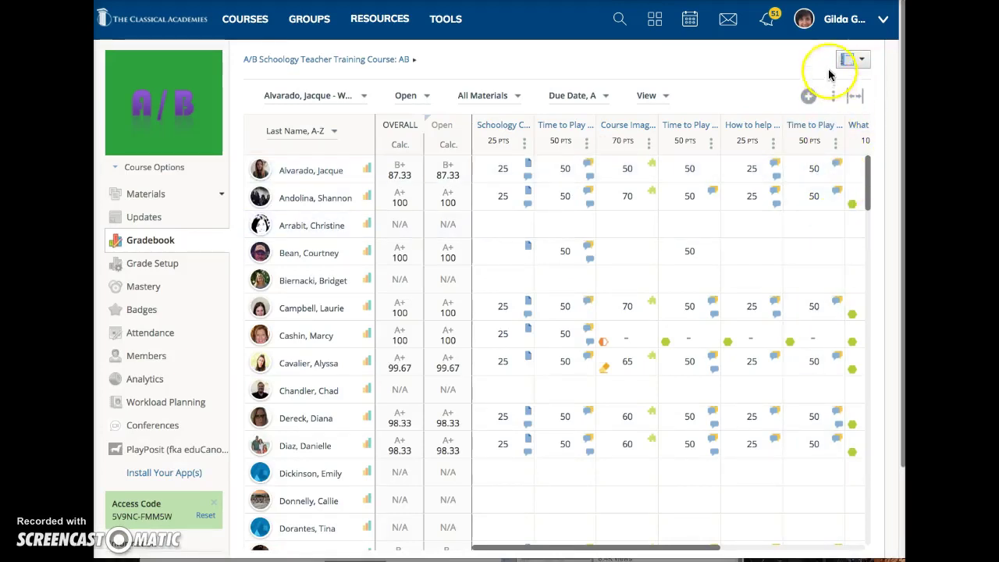
pyautogui.click(850, 59)
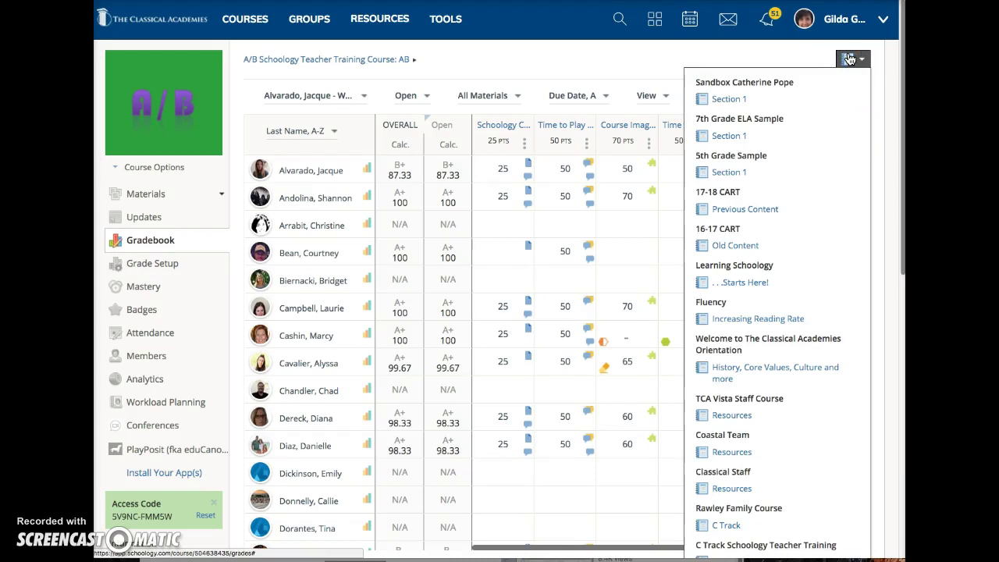
pyautogui.click(850, 59)
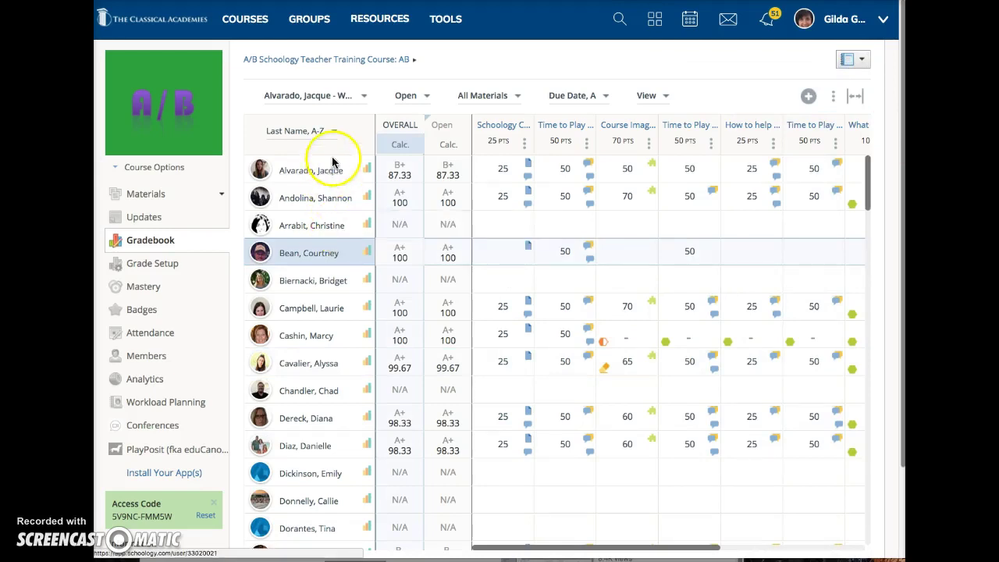
pyautogui.click(322, 377)
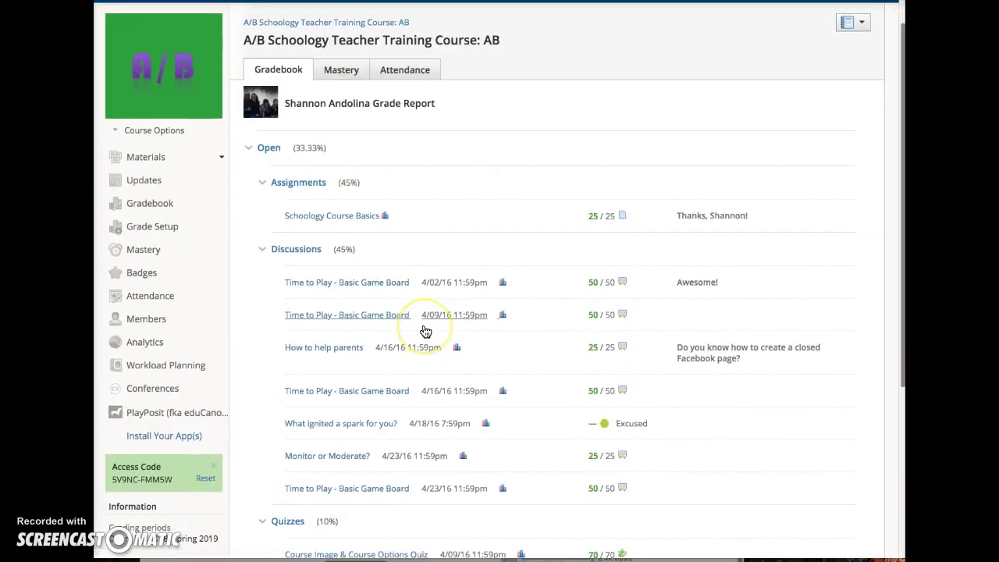
pyautogui.scroll(-2, 426, 331)
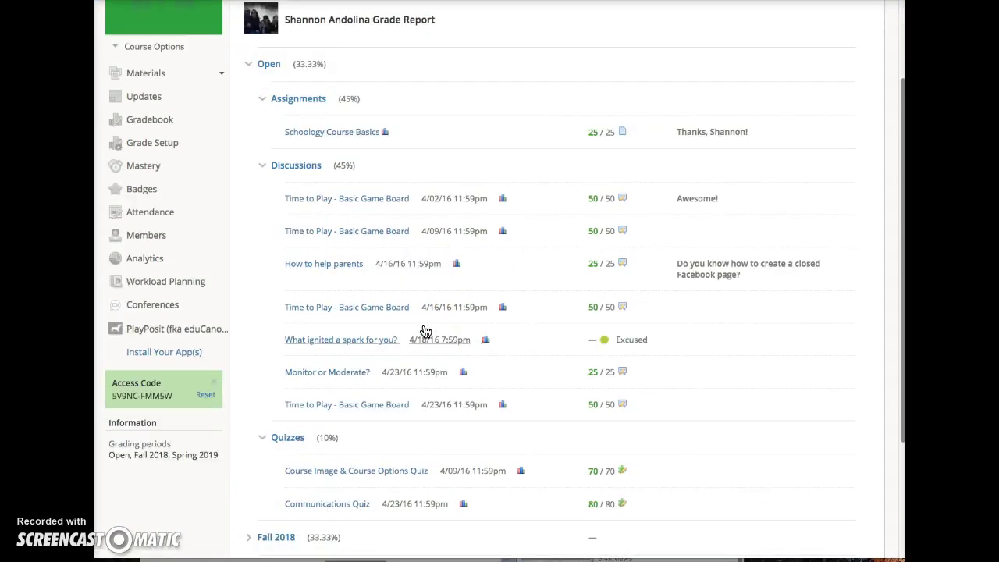
pyautogui.scroll(3, 426, 332)
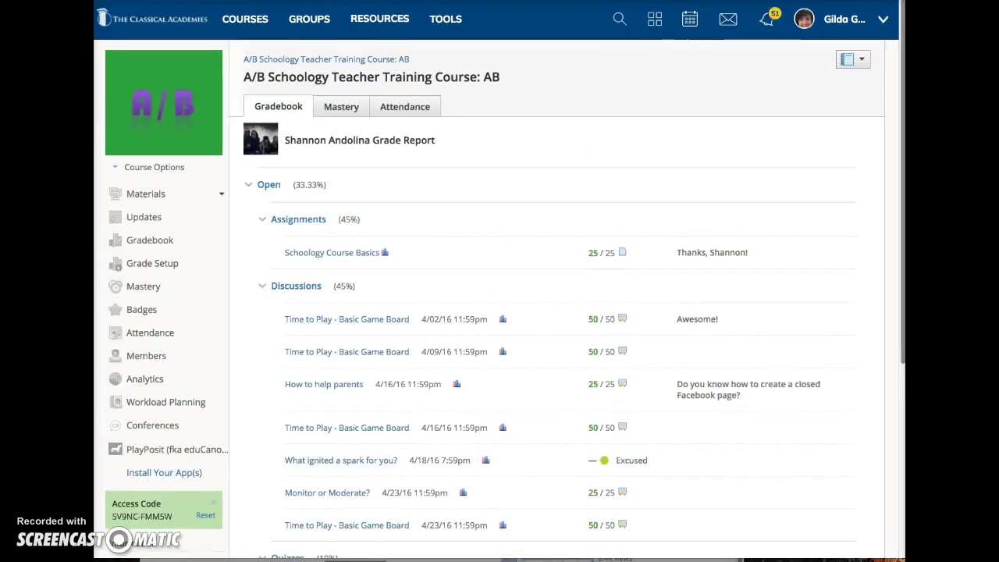
pyautogui.hotkey('alt', 'Left')
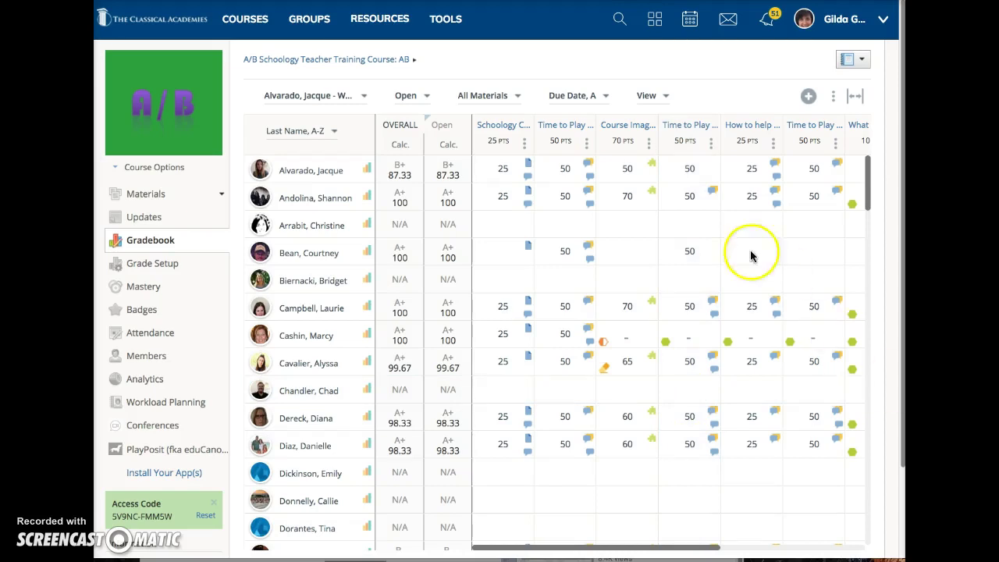
pyautogui.click(566, 196)
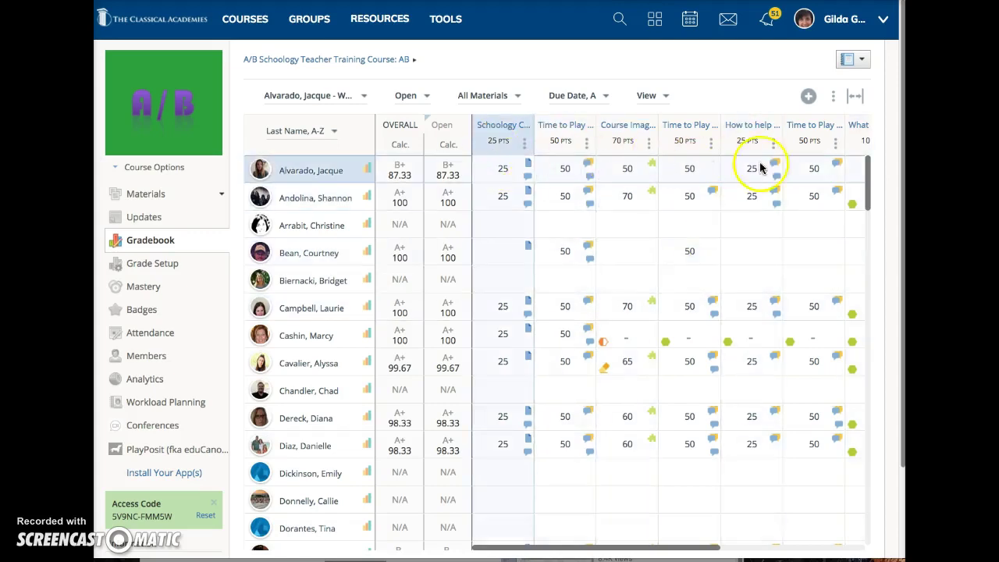
pyautogui.click(581, 99)
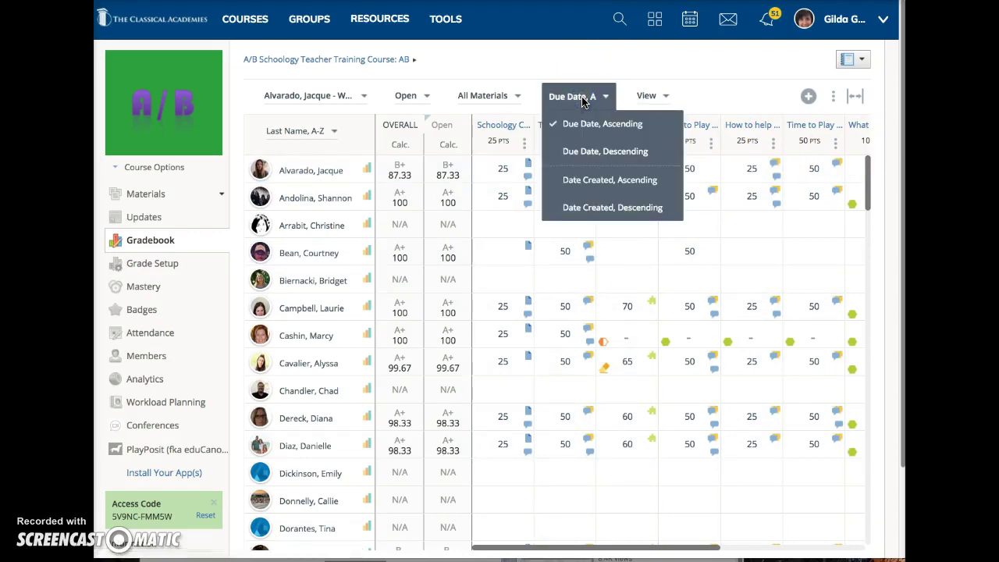
pyautogui.click(582, 52)
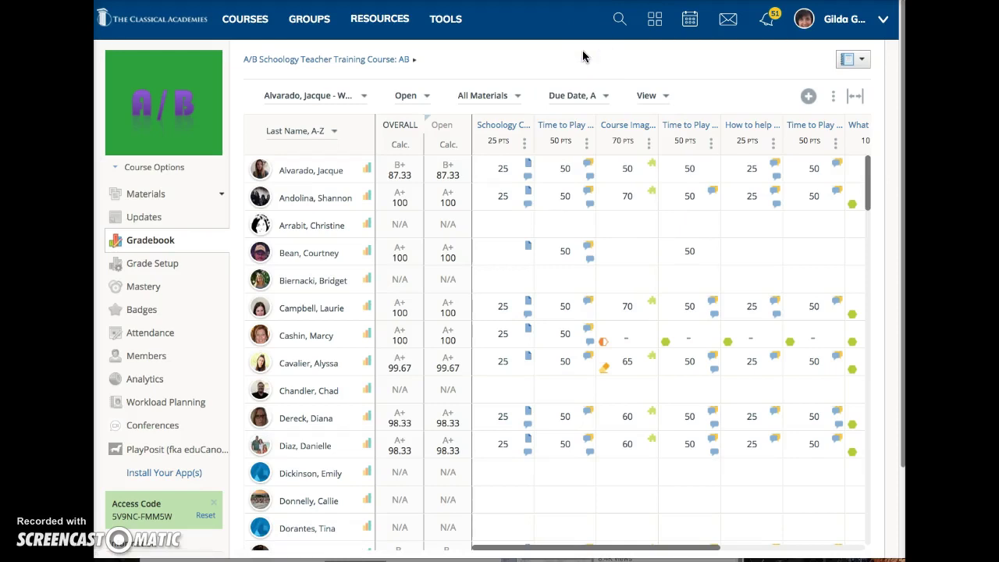
pyautogui.moveTo(686, 134)
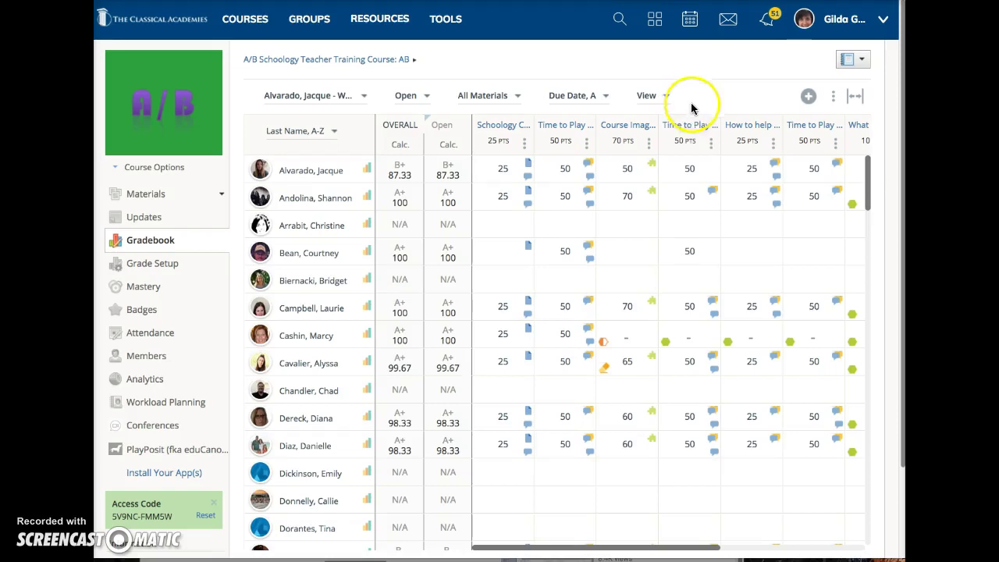
pyautogui.click(683, 125)
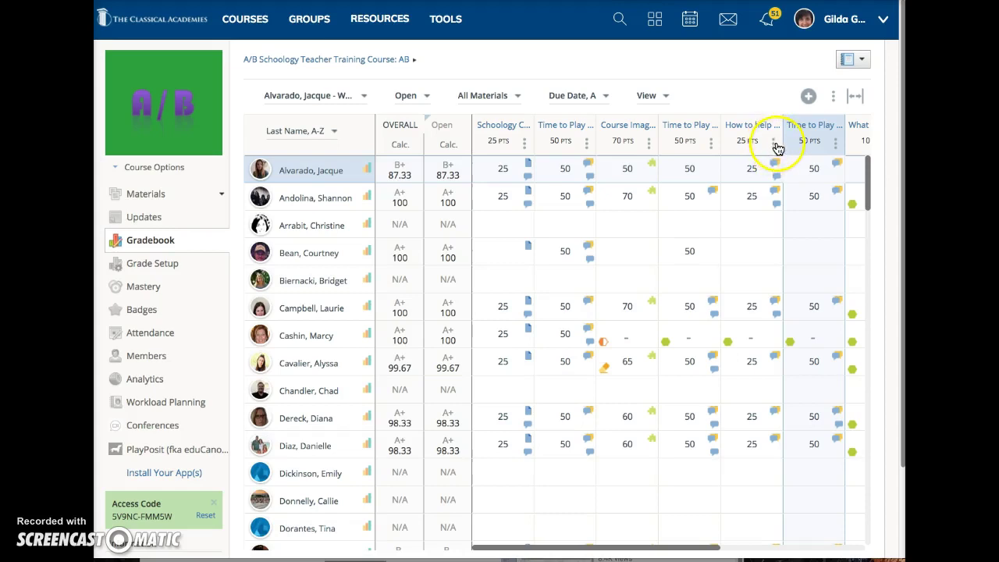
pyautogui.click(773, 145)
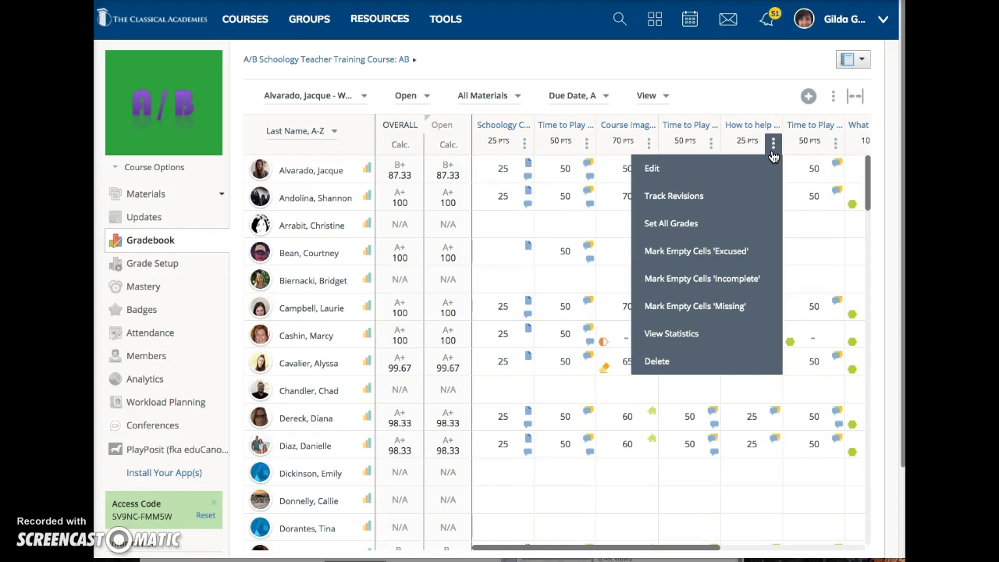
pyautogui.click(708, 71)
pyautogui.click(711, 143)
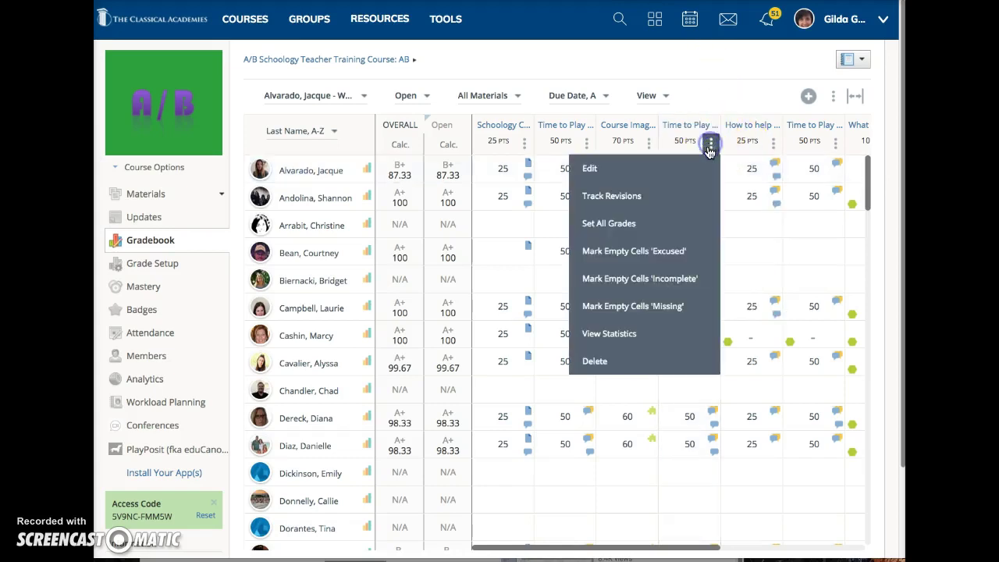
pyautogui.click(601, 227)
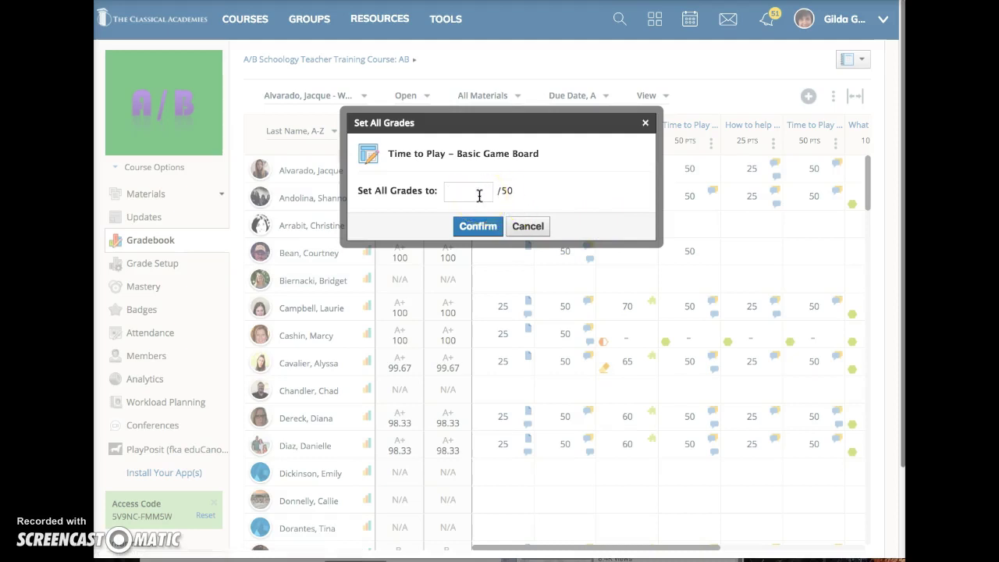
pyautogui.click(503, 193)
pyautogui.click(528, 233)
pyautogui.click(677, 310)
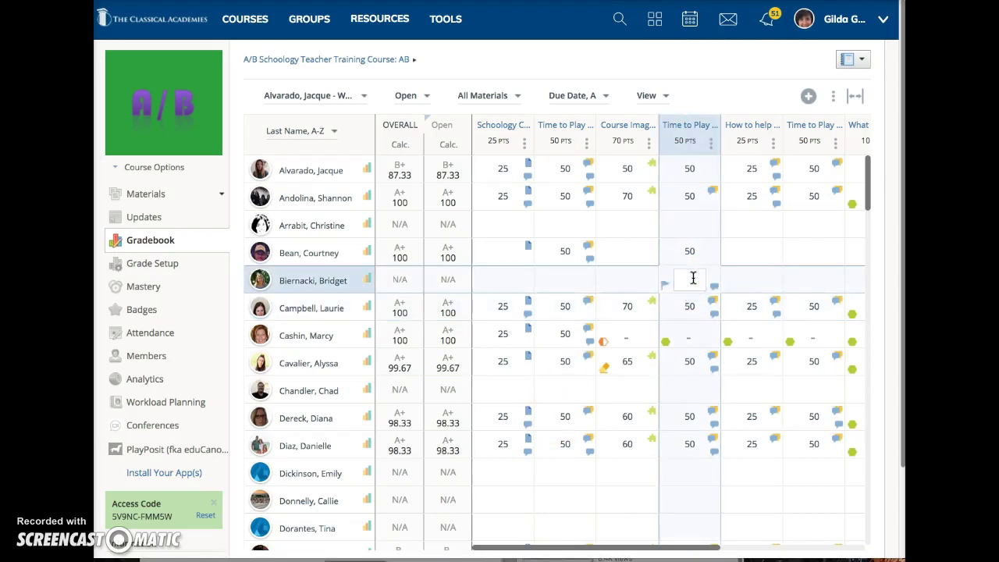
# On an empty Time to Play grade, view the exception flag options and open the Grade Comment box.
pyautogui.click(682, 281)
pyautogui.click(680, 288)
pyautogui.click(665, 287)
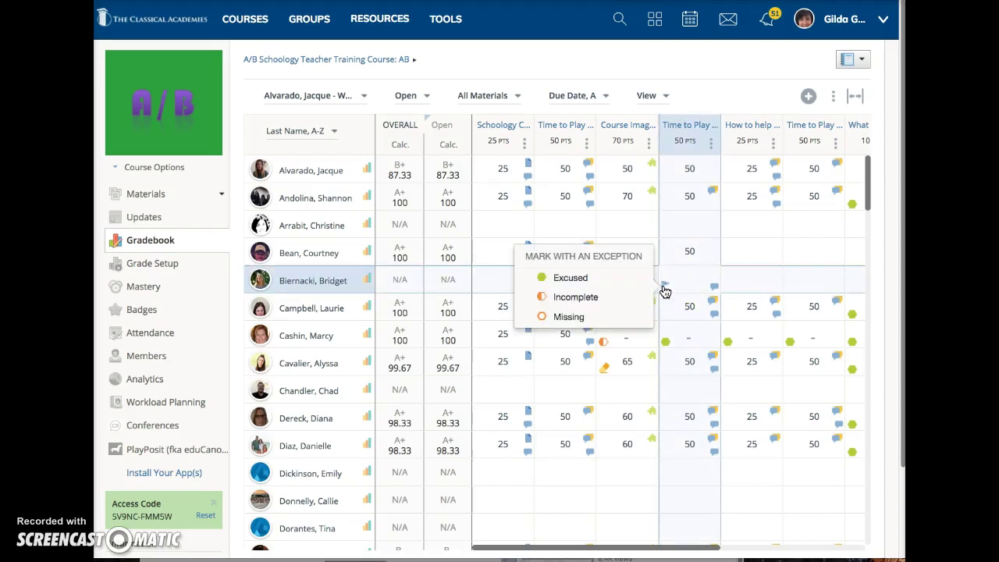
pyautogui.click(701, 283)
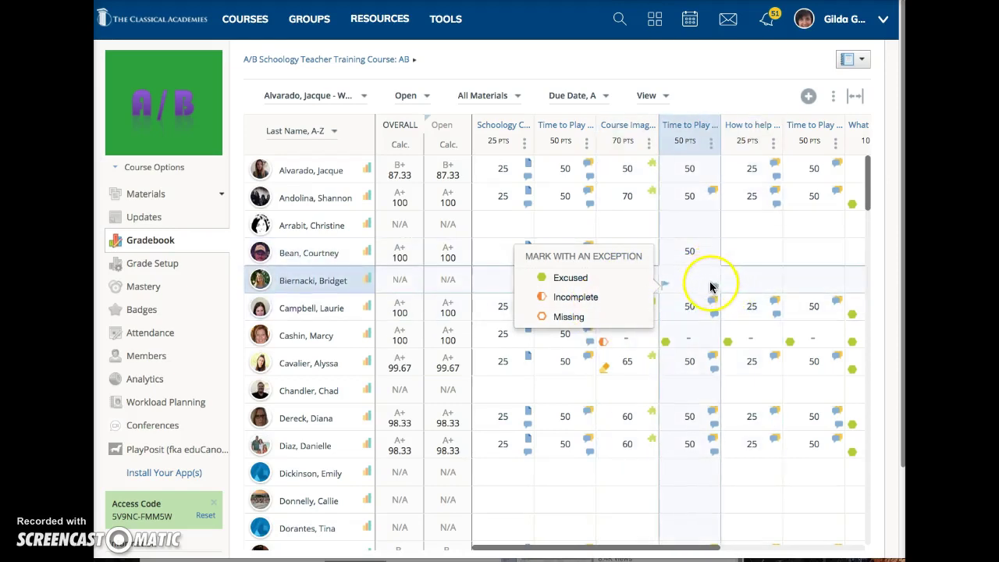
pyautogui.click(715, 289)
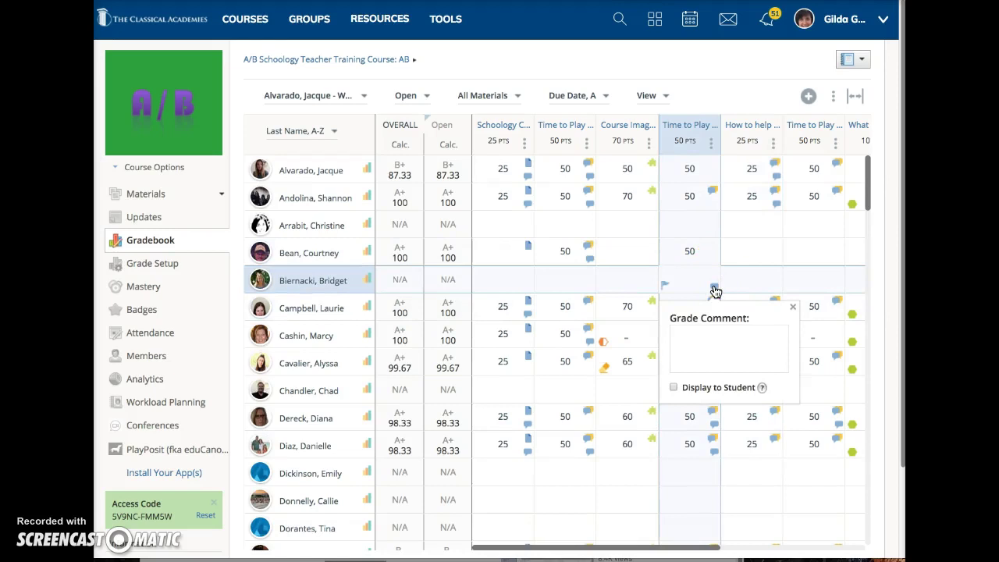
pyautogui.click(673, 388)
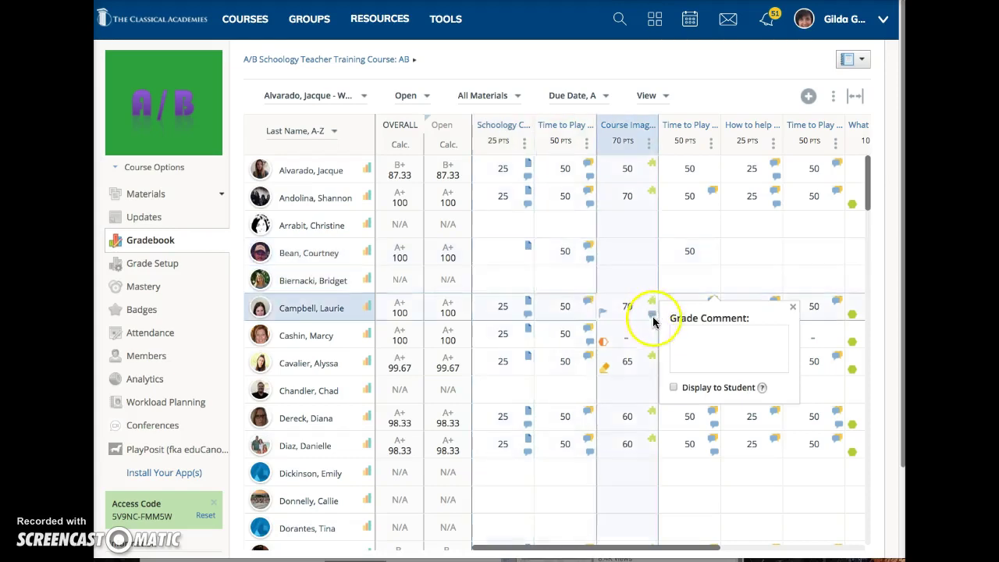
# Close the Grade Comment box and inspect the submission, discussion and quiz override markers in grade cells.
pyautogui.click(793, 308)
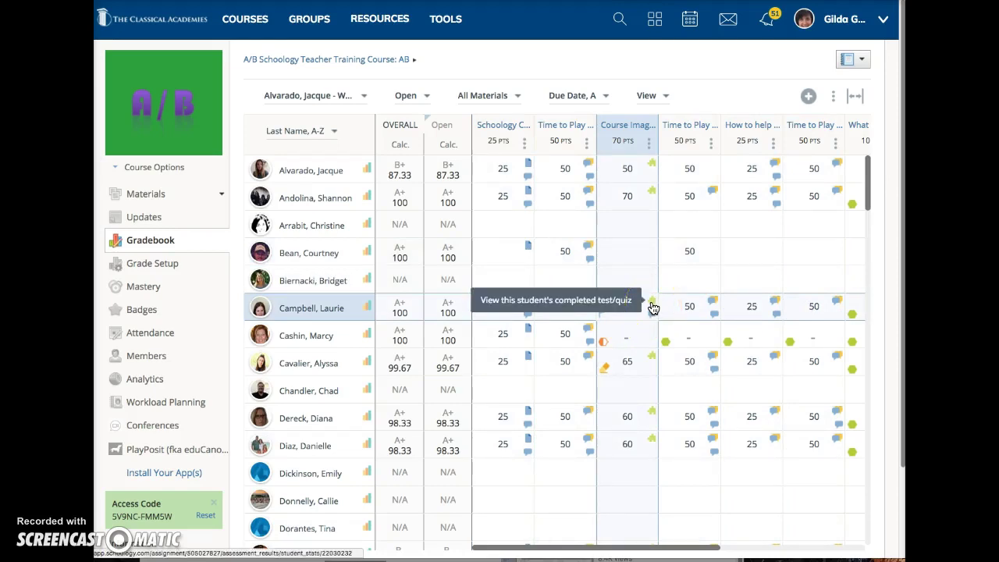
pyautogui.click(710, 305)
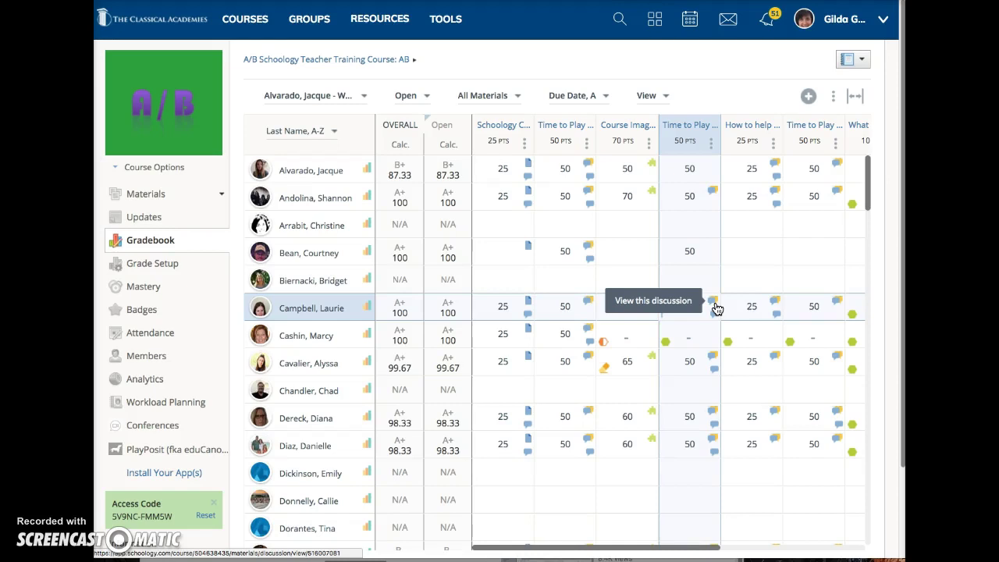
pyautogui.click(647, 368)
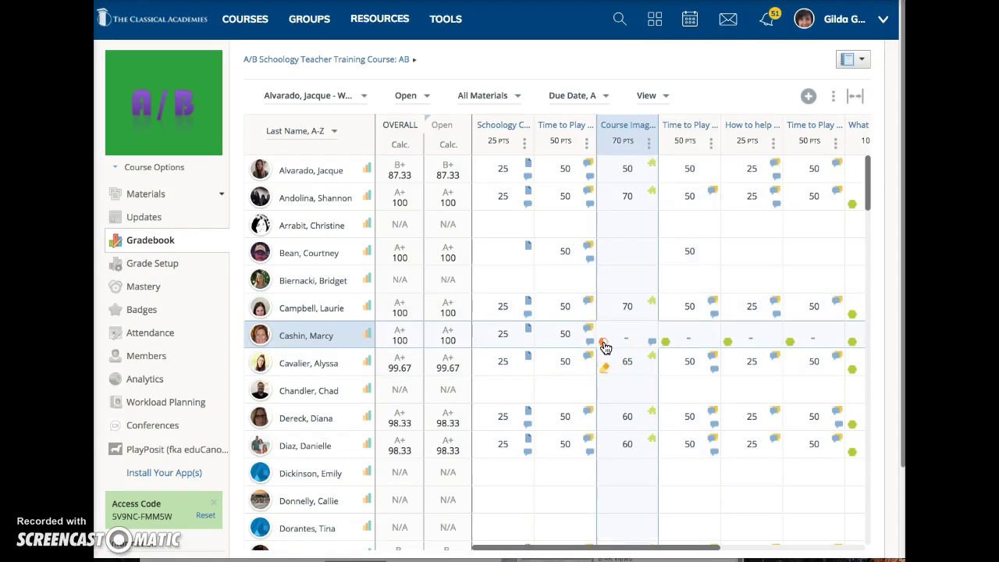
pyautogui.click(666, 344)
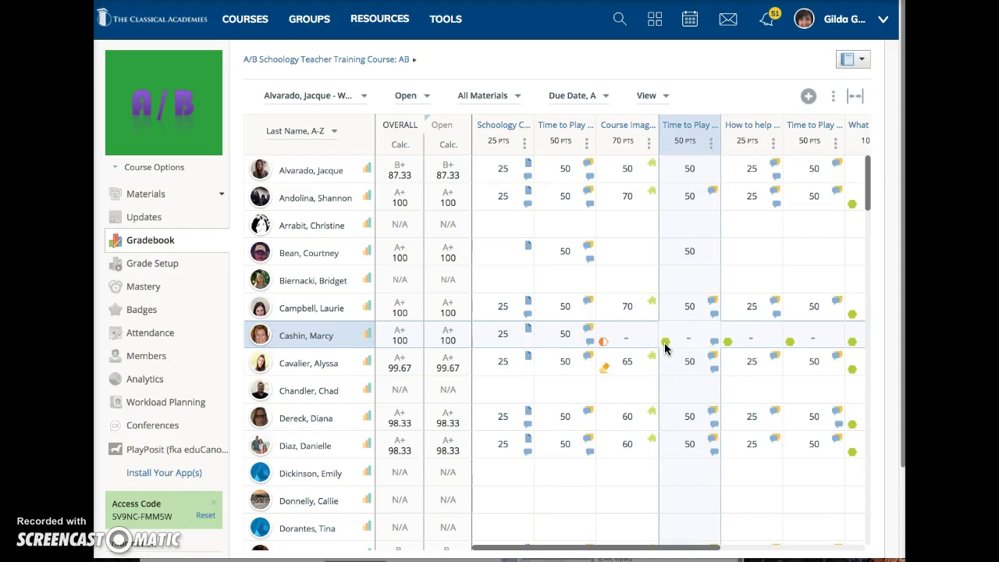
pyautogui.click(656, 370)
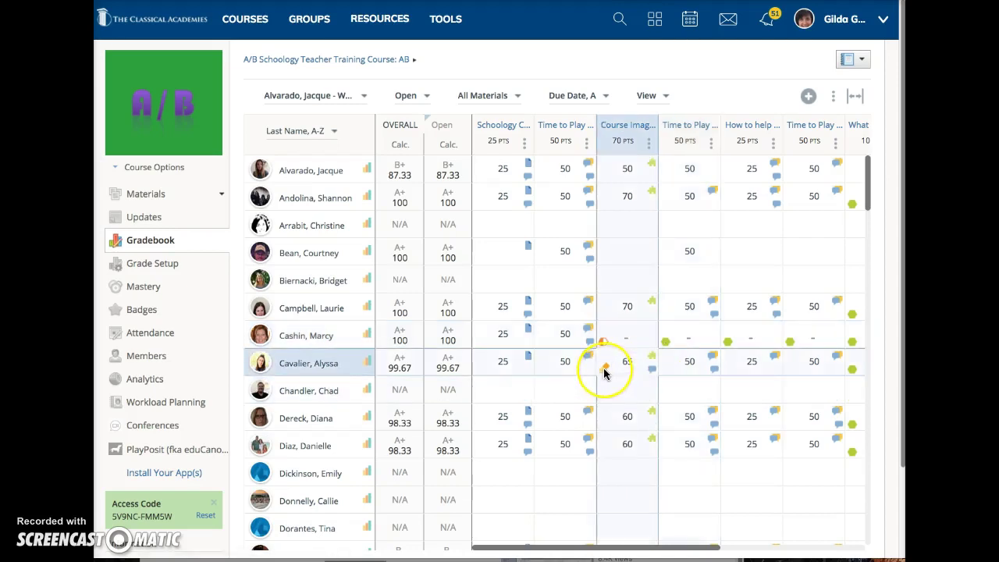